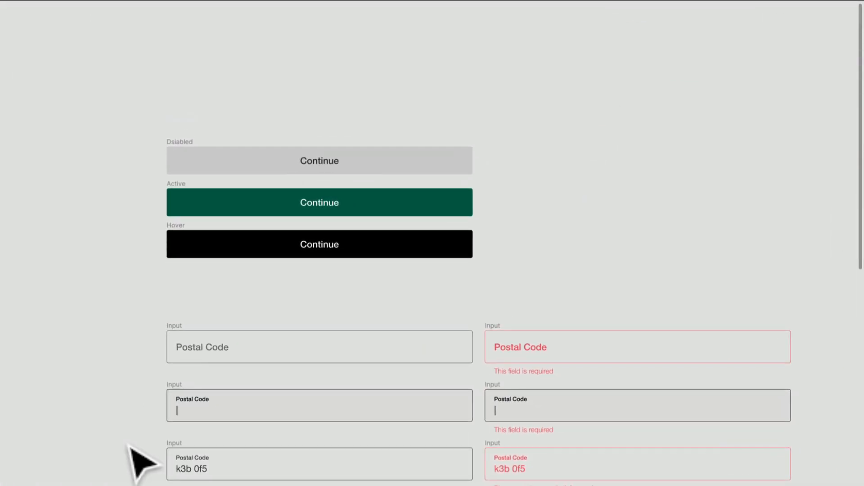
Copy the green Active state of the Continue button from the component assets
scroll(128, 445, down, 10)
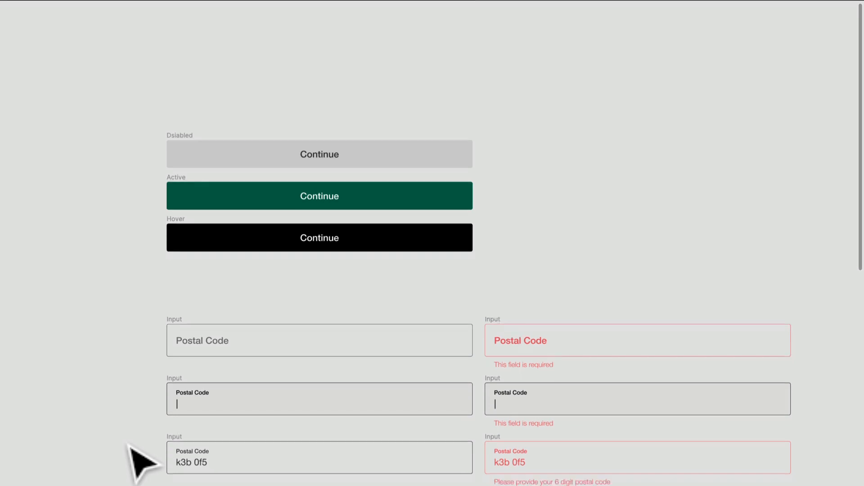
scroll(129, 445, down, 3)
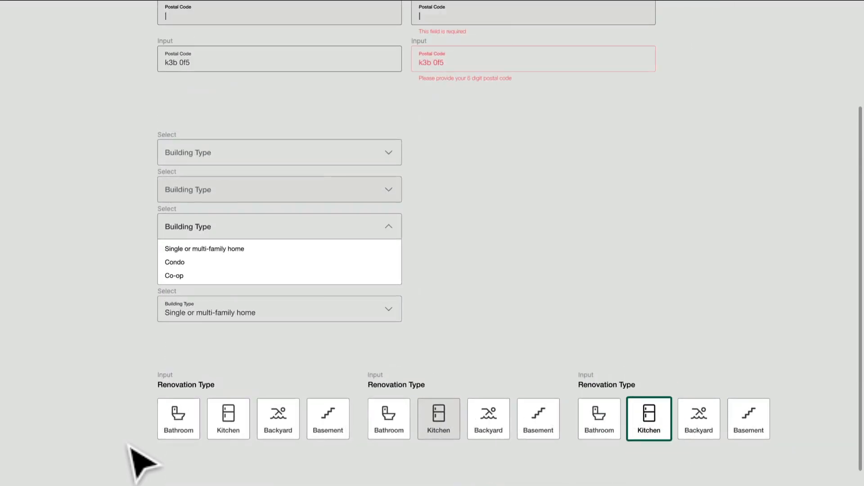
scroll(135, 460, up, 8)
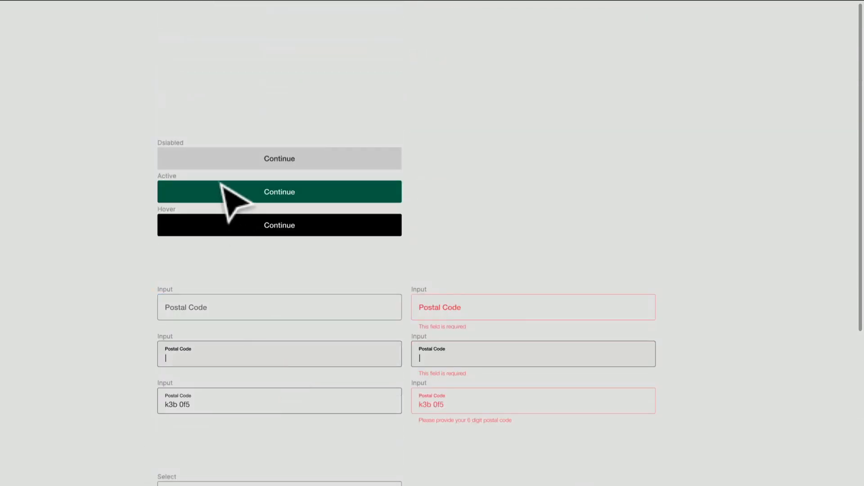
click(184, 192)
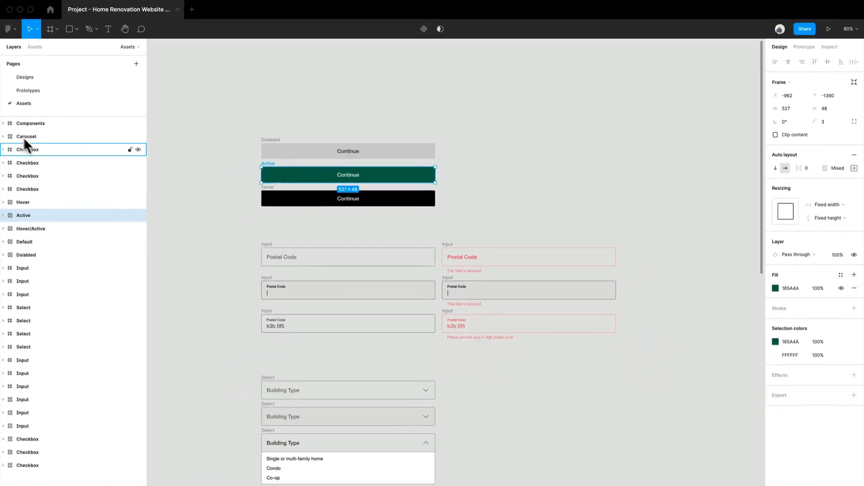
On the Designs page, replace the disabled Continue button under the Postal Code field with the copied Active button
click(38, 79)
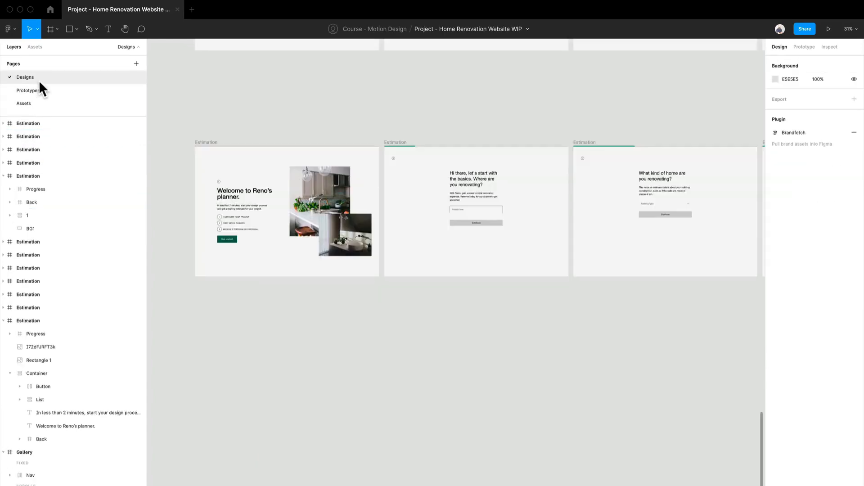
scroll(488, 256, up, 10)
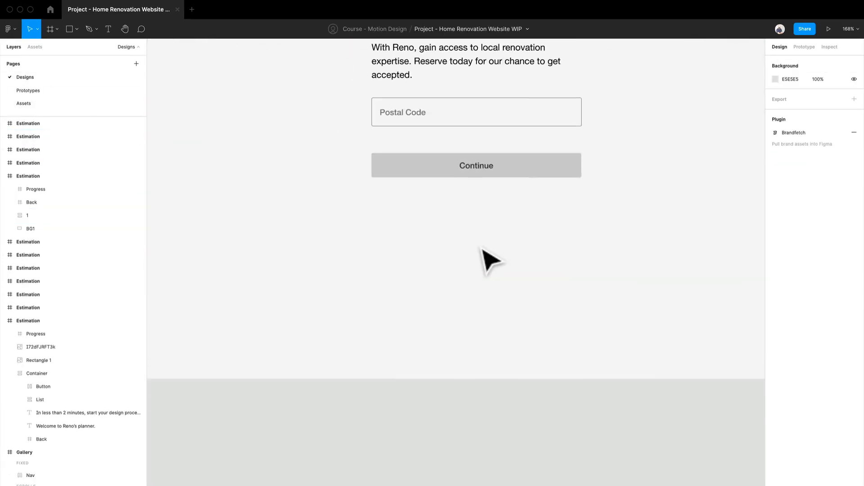
click(424, 158)
key(super+v)
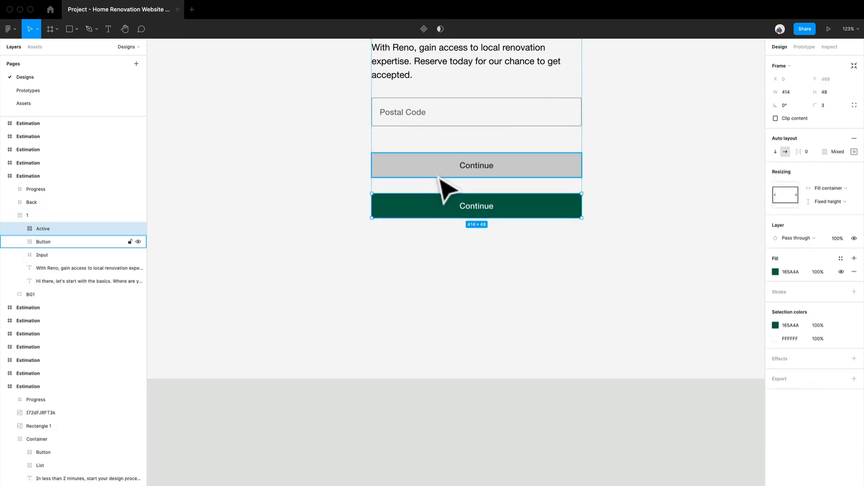
click(438, 177)
key(Delete)
click(439, 175)
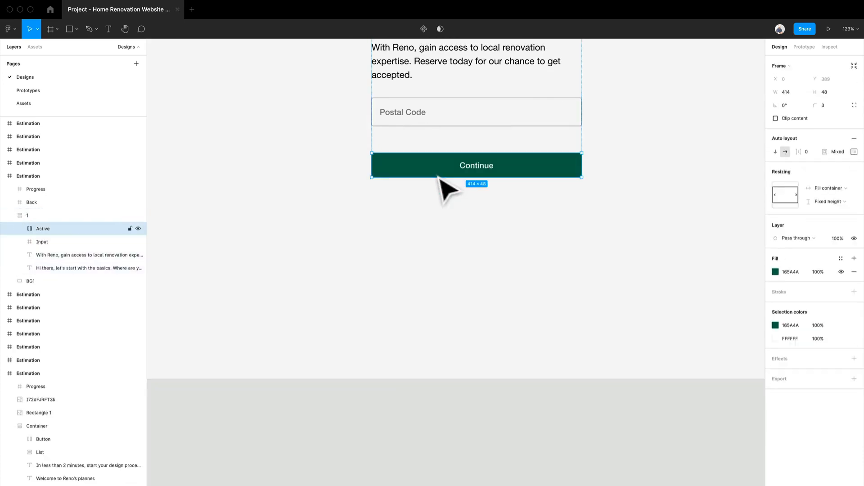
Replace the disabled Continue button on the "What kind of home are you renovating?" screen with the Active button
scroll(581, 253, down, 5)
drag(592, 270, 289, 273)
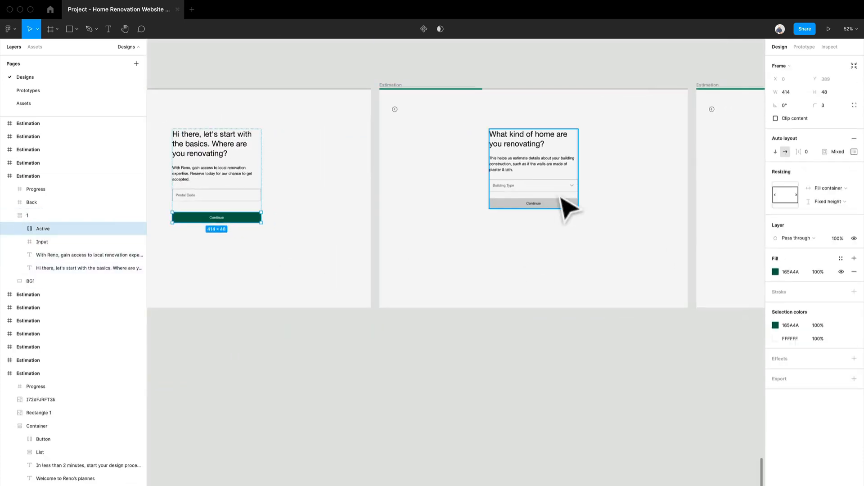
click(565, 204)
key(super+v)
click(556, 206)
key(Delete)
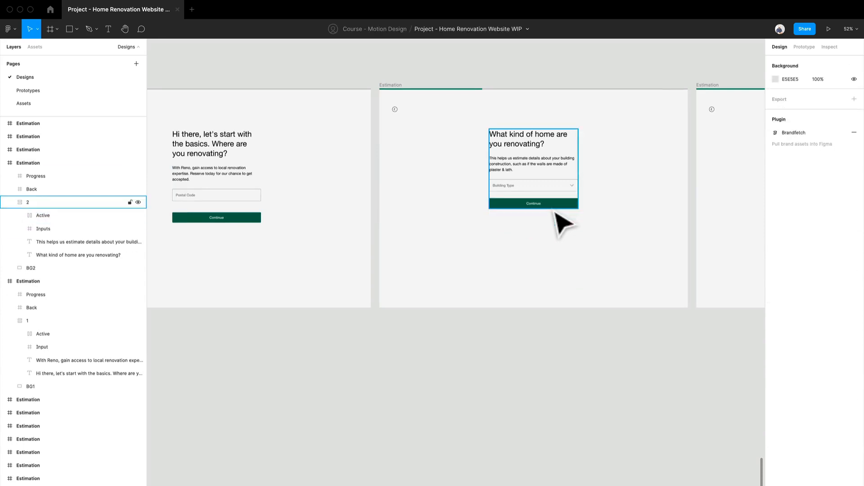
Paste the Active Continue button under the Renovation Type options and replace the disabled button on the kitchen goals screen with it
scroll(541, 250, right, 10)
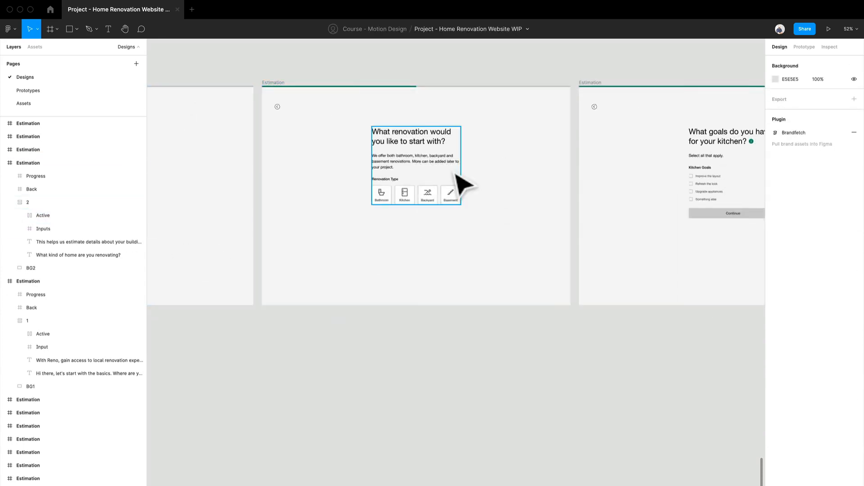
key(super+v)
drag(621, 303, 386, 293)
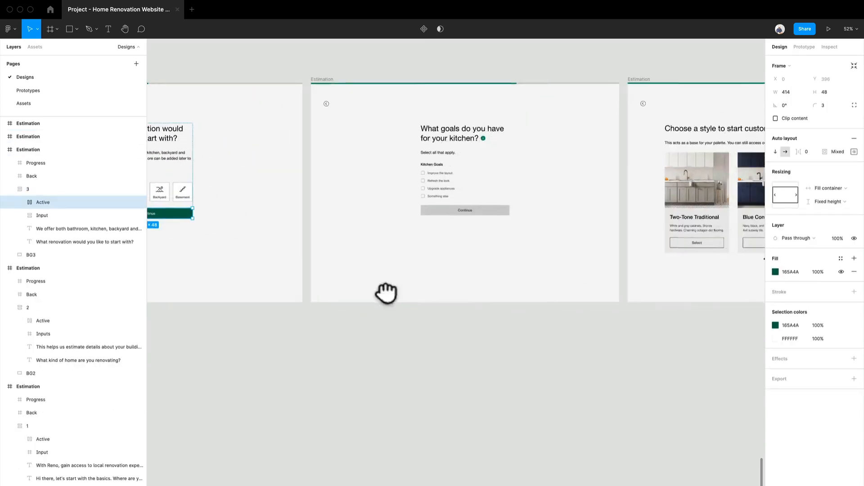
click(517, 177)
key(super+v)
click(491, 211)
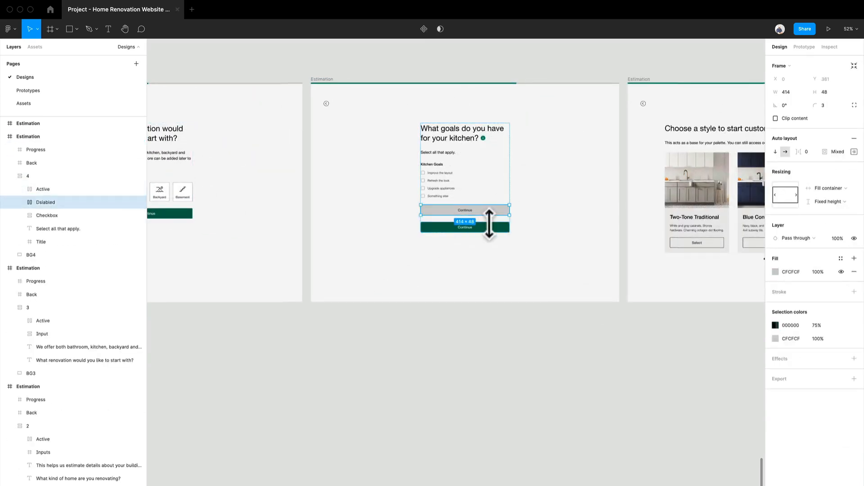
key(Delete)
scroll(492, 228, down, 2)
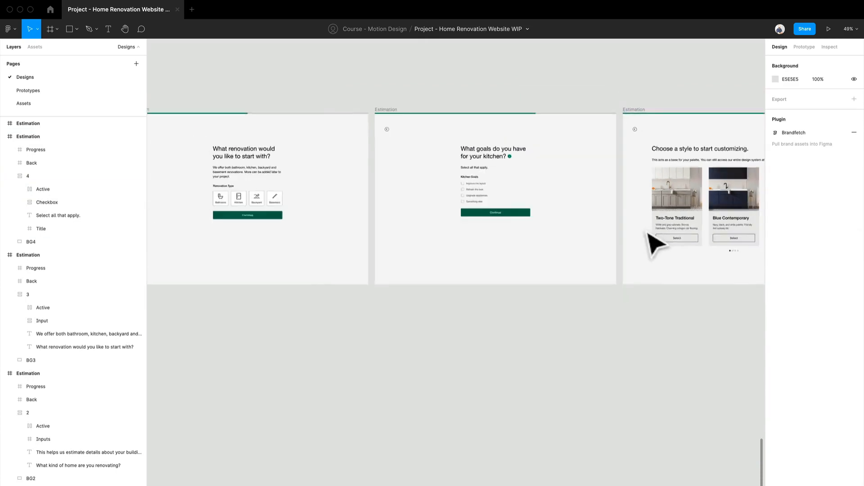
Review the row of Estimation screens with green buttons against the row above, back to the "Welcome to Reno's planner" screen
scroll(379, 257, down, 4)
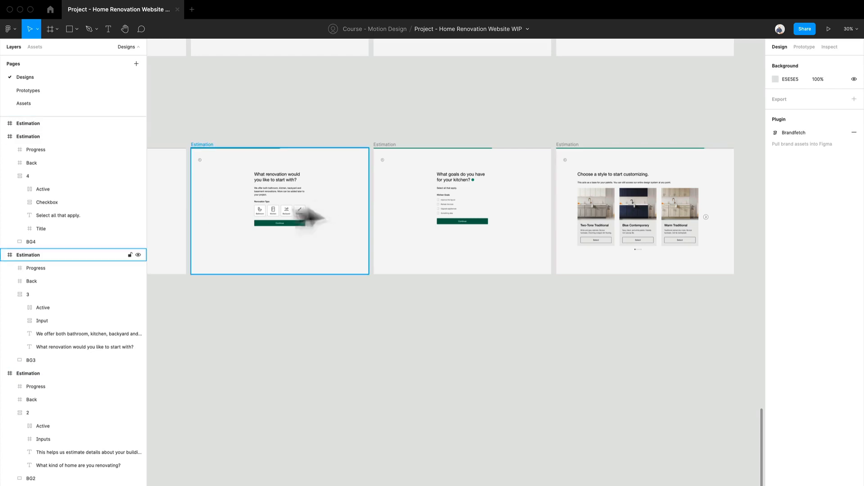
scroll(318, 218, left, 8)
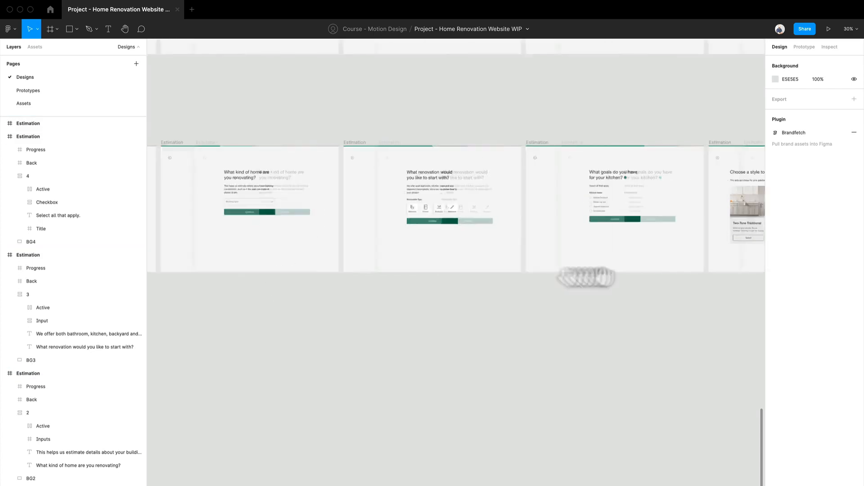
drag(276, 258, 401, 431)
scroll(404, 350, down, 3)
scroll(412, 360, right, 10)
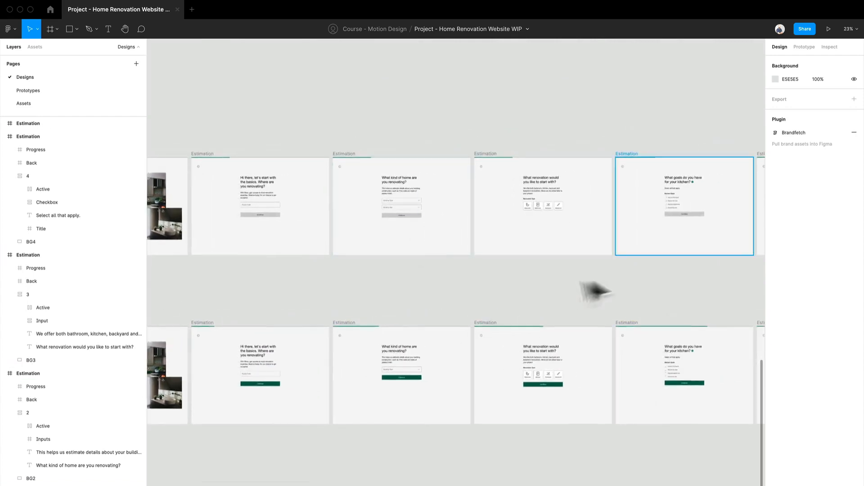
scroll(401, 247, left, 8)
scroll(492, 250, down, 3)
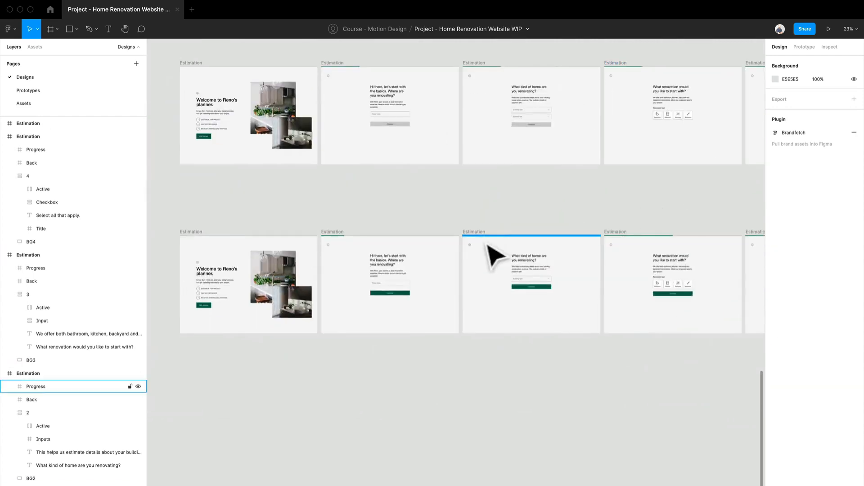
scroll(270, 177, down, 3)
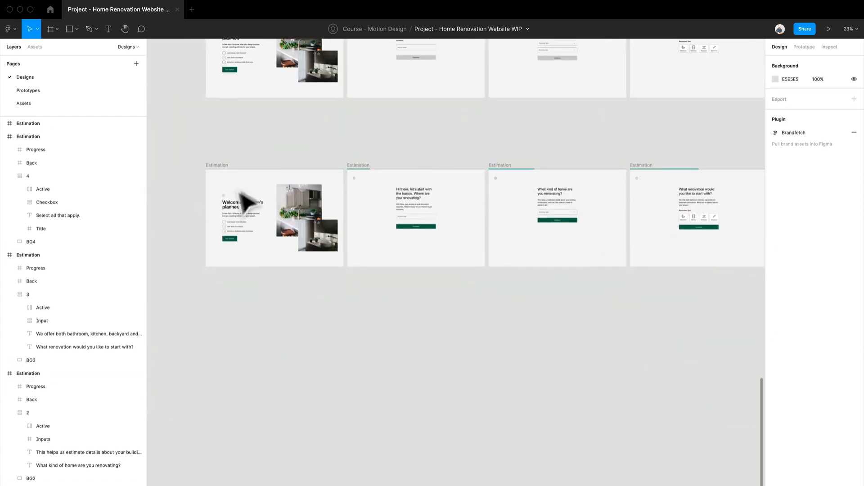
scroll(234, 193, up, 5)
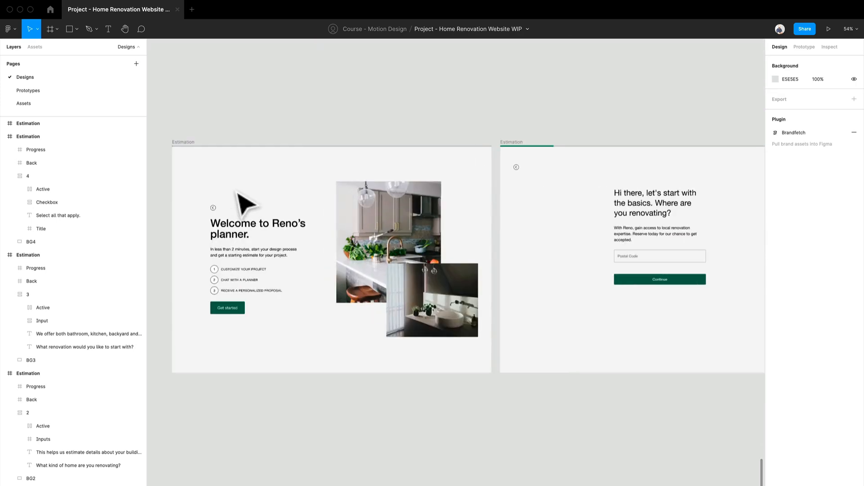
Add an on-click prototype link from the Get started button to the Postal Code screen
click(799, 47)
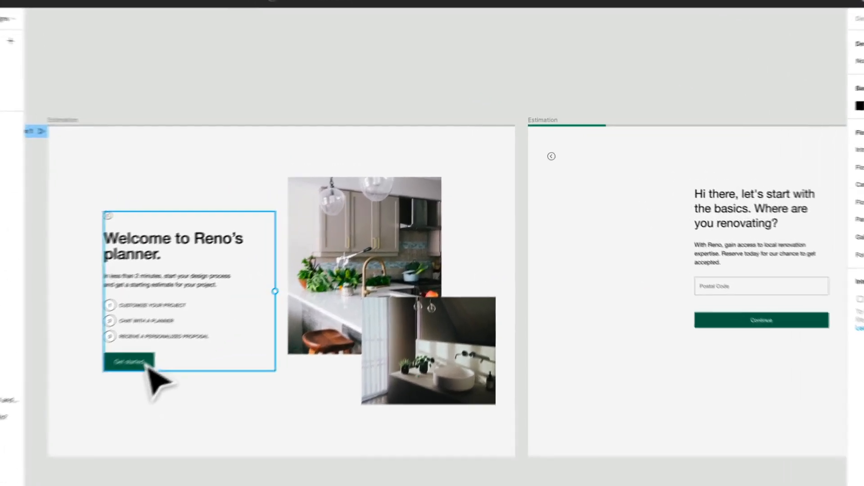
click(230, 308)
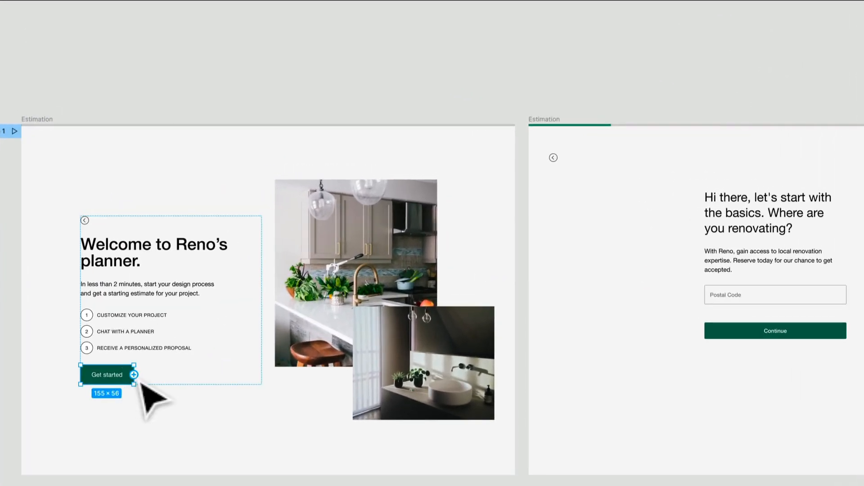
drag(134, 376, 562, 356)
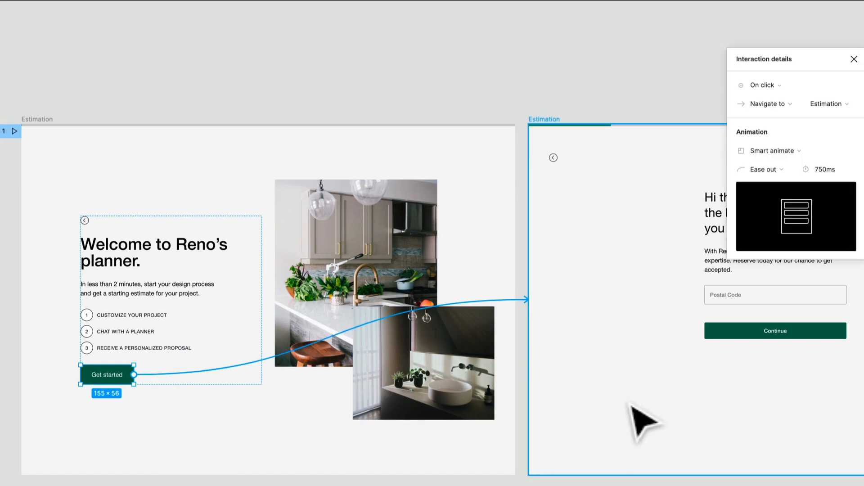
Set the duration of the Get started link's Smart animate transition to 500 ms
drag(628, 402, 400, 467)
mouse_move(741, 209)
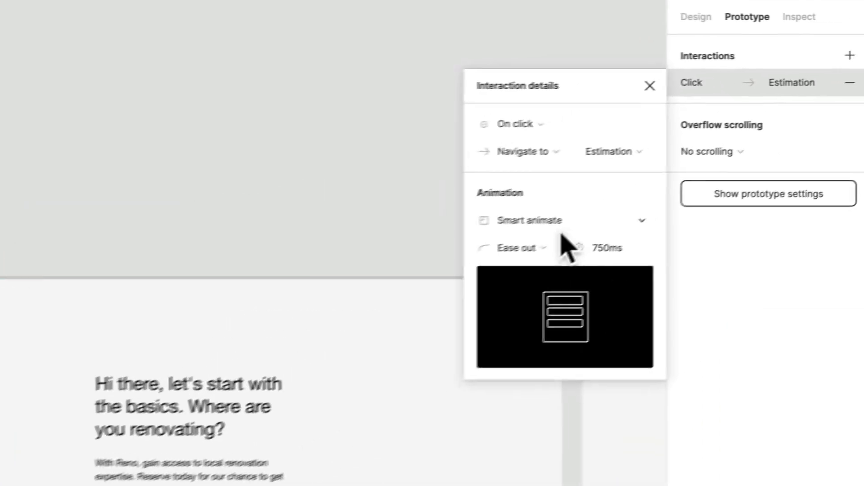
click(613, 256)
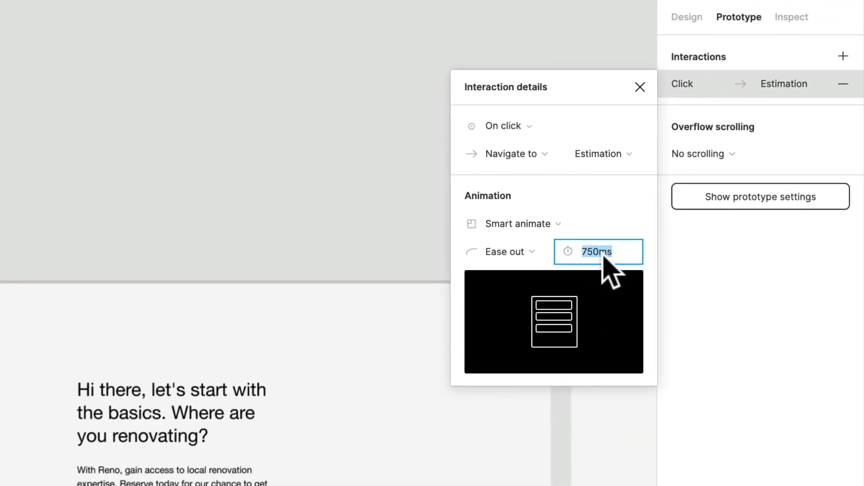
text(500)
key(Return)
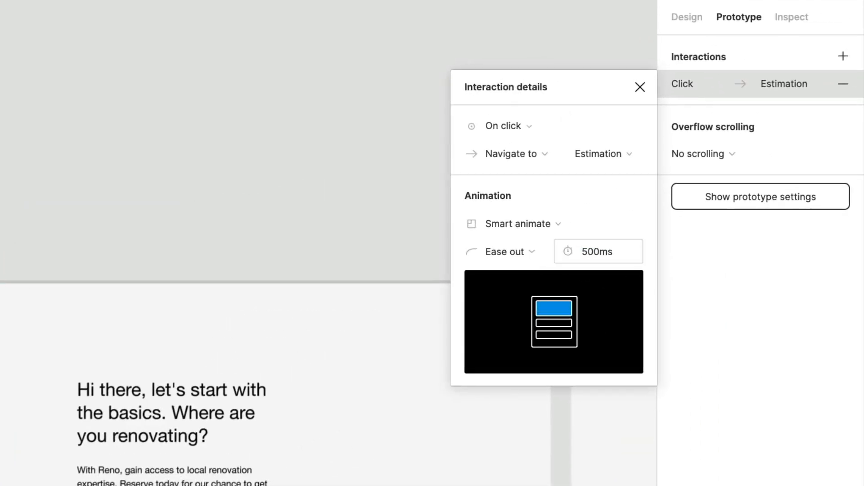
Link the Continue button on the Postal Code screen to the "What kind of home are you renovating?" screen
click(423, 400)
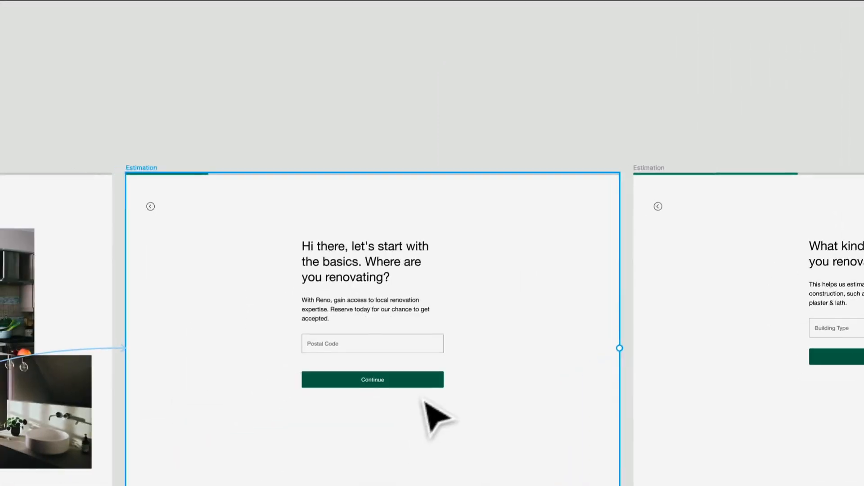
double_click(422, 389)
key(super+z)
double_click(408, 386)
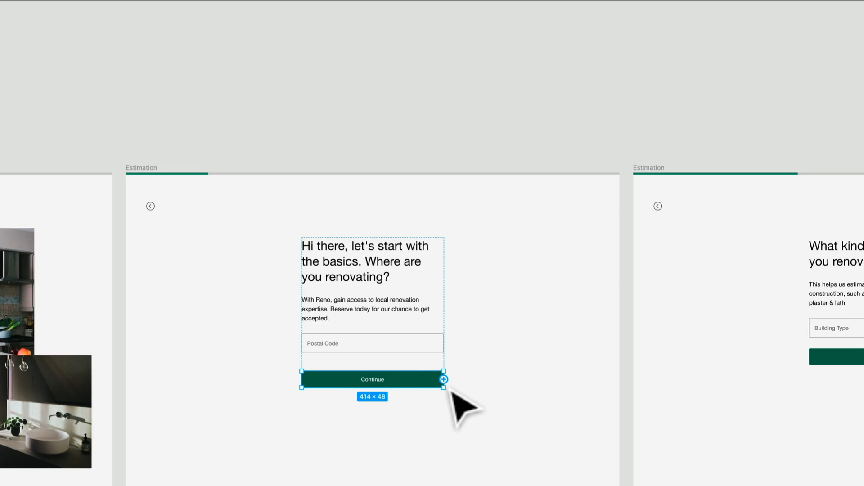
drag(443, 379, 650, 386)
Link the Continue button under the Building Type field to the "What renovation would you like to start with?" screen
scroll(677, 396, right, 5)
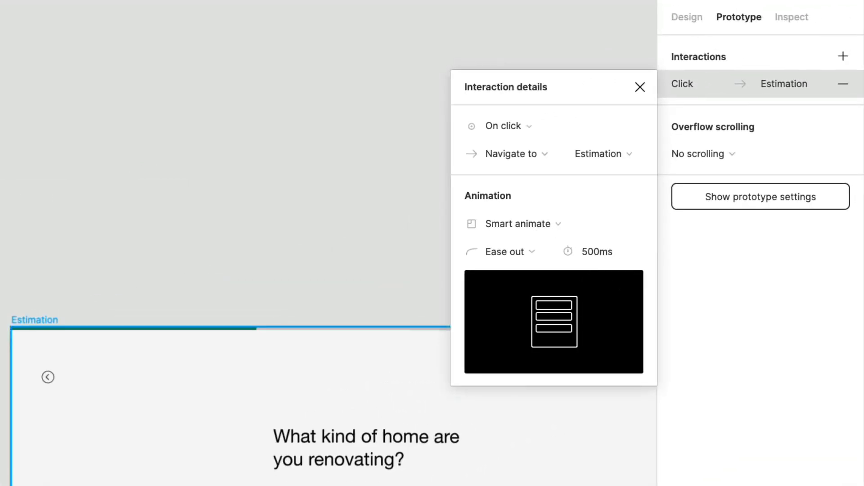
scroll(329, 360, right, 8)
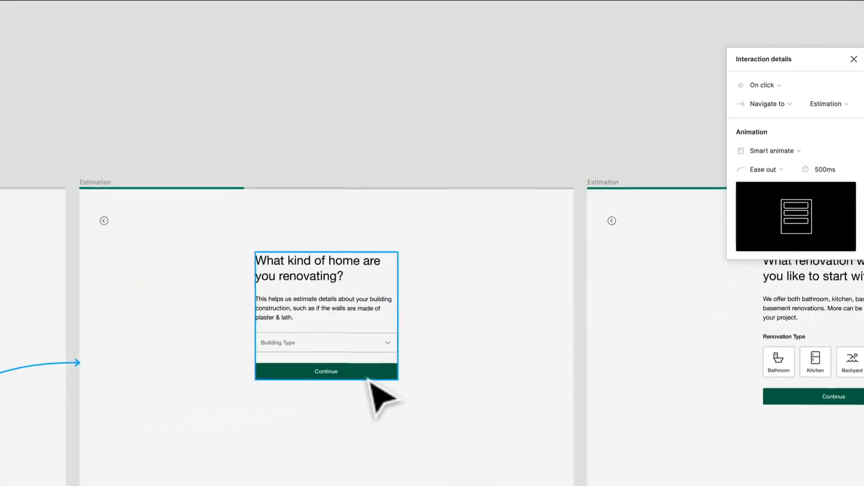
double_click(367, 377)
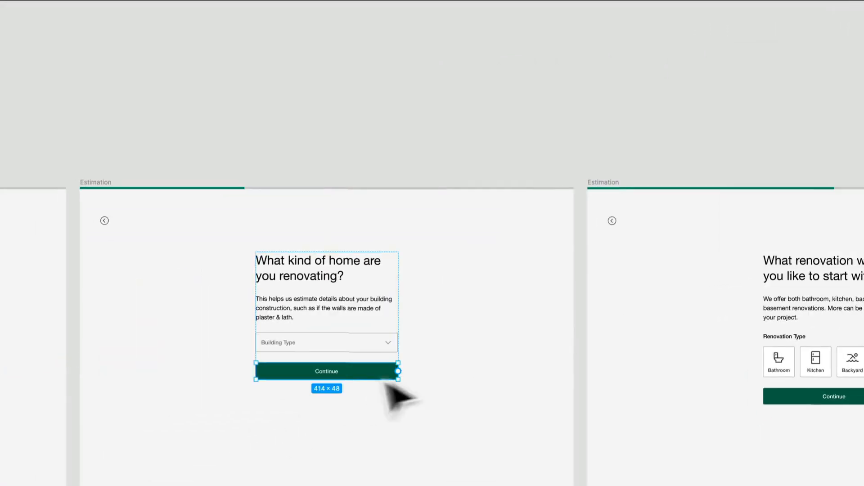
drag(397, 371, 648, 396)
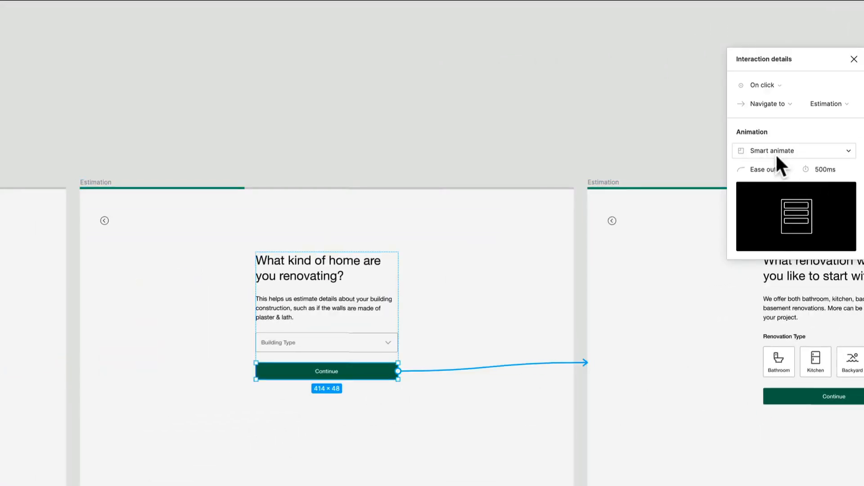
Link the Continue button under the Renovation Type options to the "What goals do you have for your kitchen?" screen
drag(798, 390, 253, 360)
double_click(311, 372)
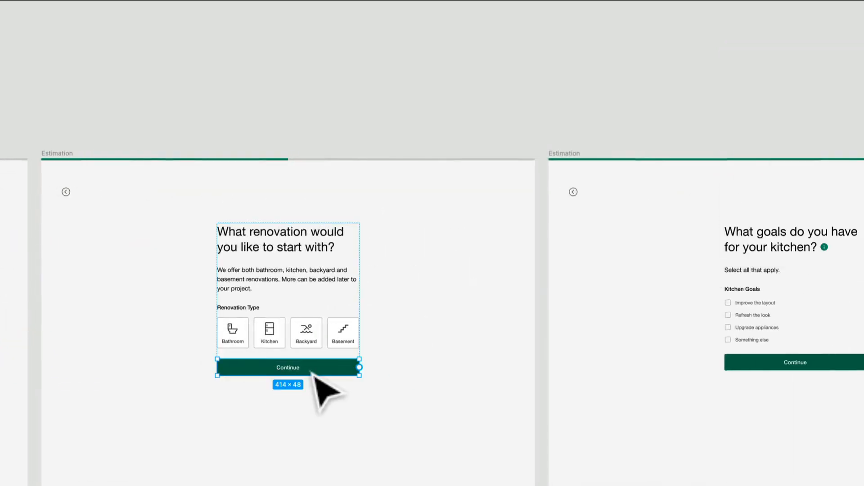
drag(359, 367, 145, 405)
Link the Continue button under the Kitchen Goals checkboxes to the "Choose a style to start customizing" screen
double_click(263, 325)
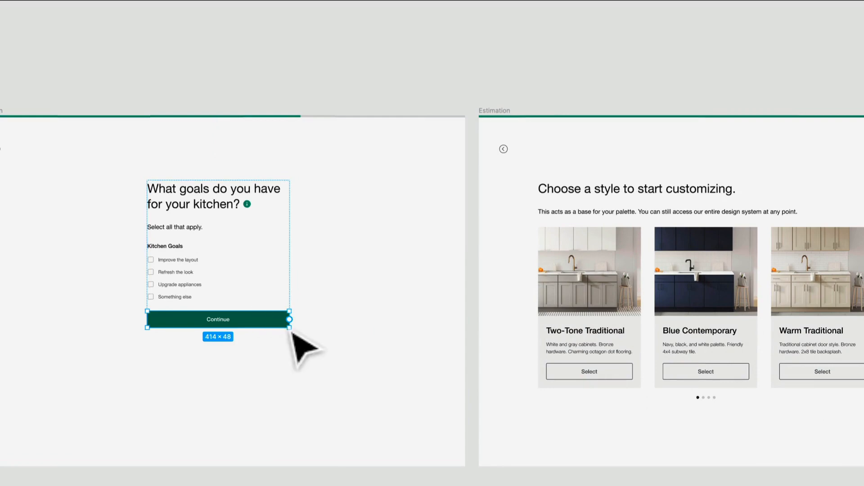
drag(293, 334, 635, 341)
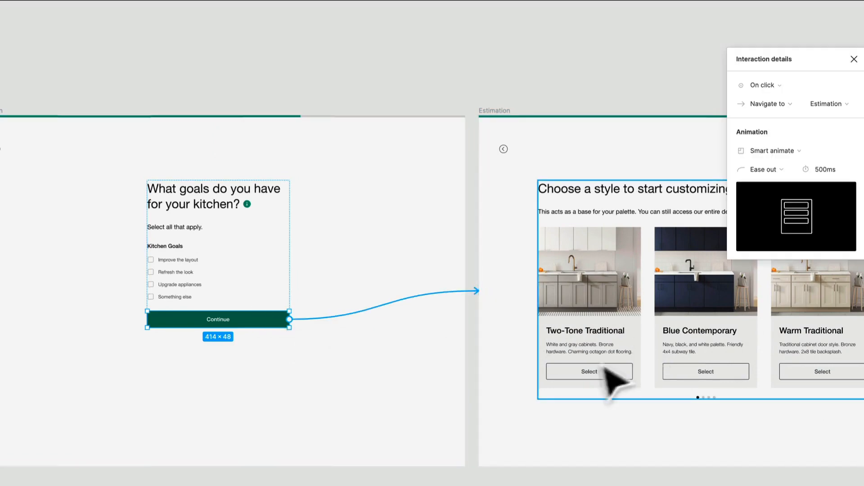
scroll(423, 483, down, 5)
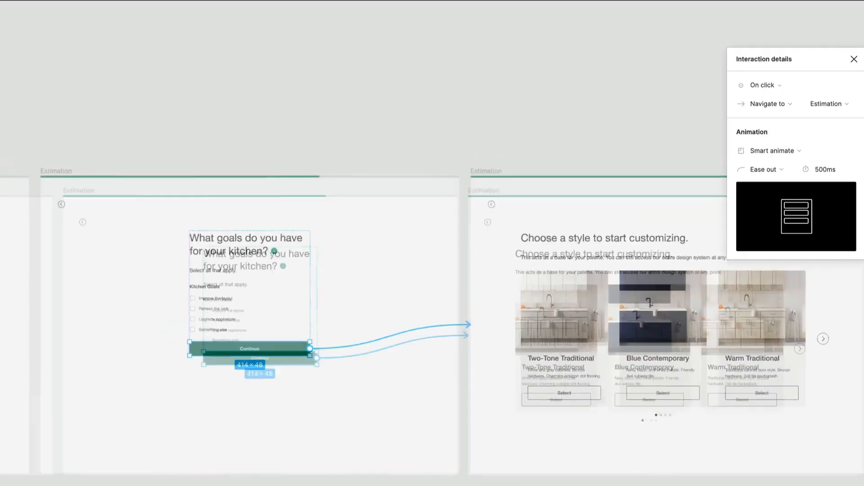
click(424, 484)
drag(234, 485, 522, 483)
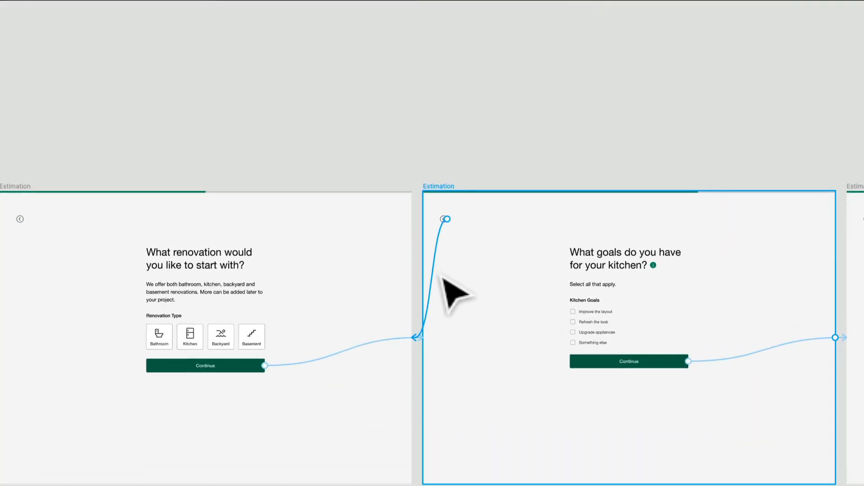
click(441, 276)
key(Delete)
right_click(441, 276)
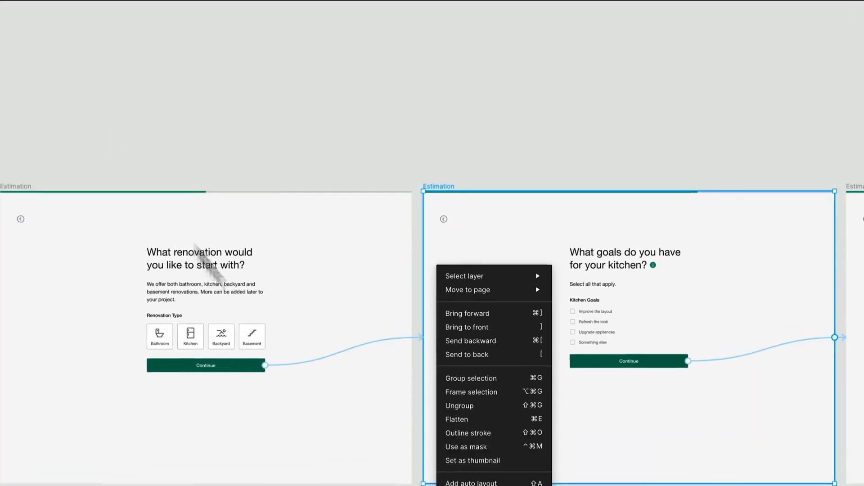
click(363, 485)
click(364, 485)
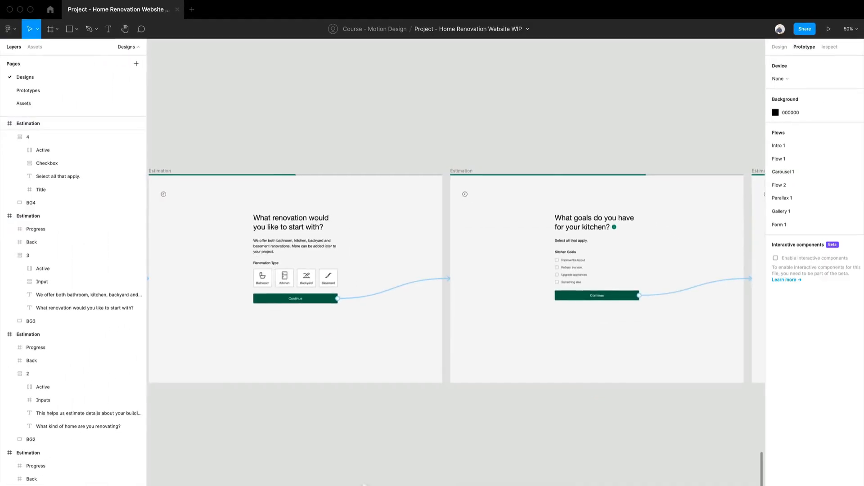
Present the prototype and start the Form 1 flow from its "Welcome to Reno's planner." screen
scroll(364, 485, down, 5)
drag(330, 484, 640, 426)
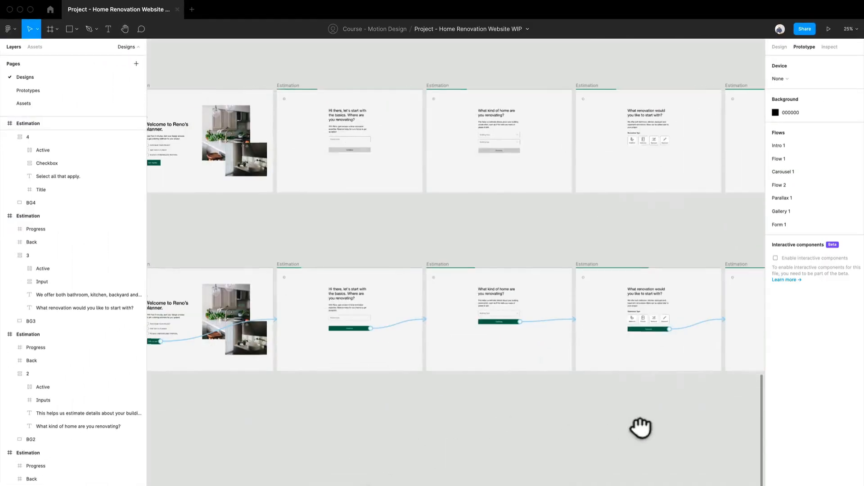
drag(459, 430, 609, 412)
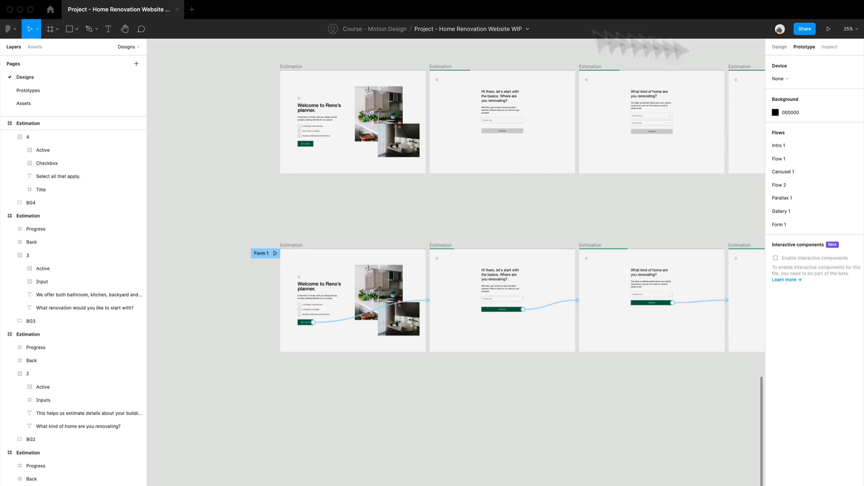
click(829, 28)
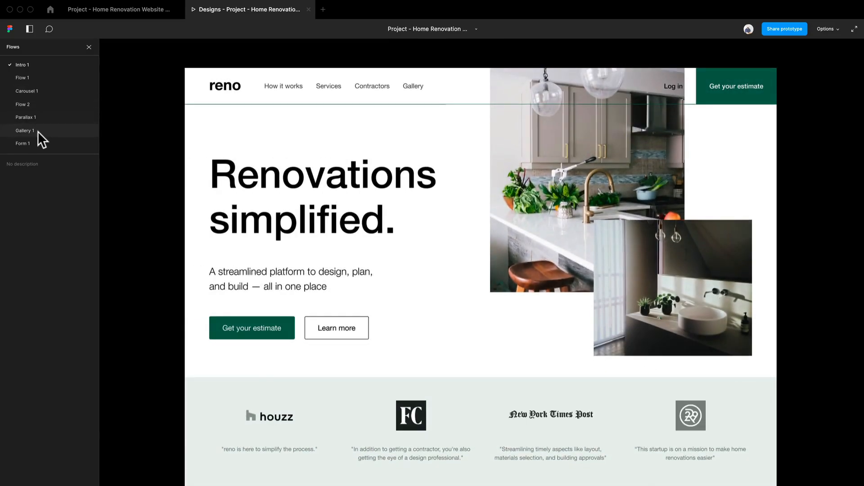
click(36, 141)
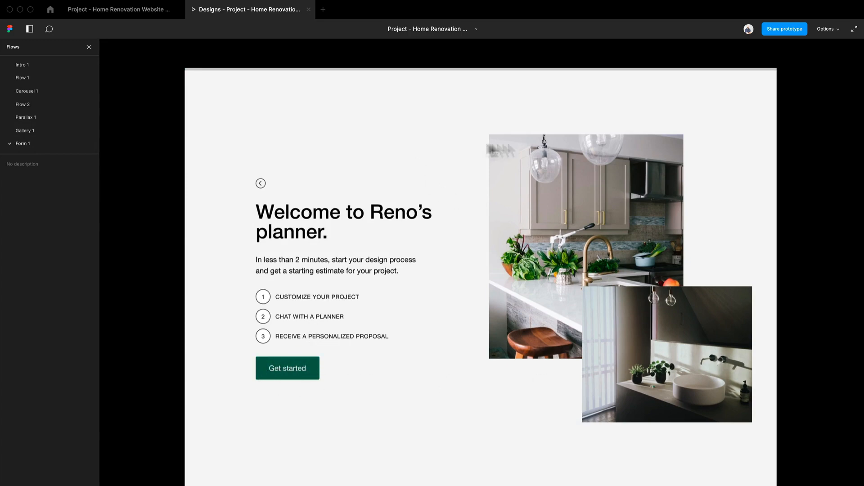
Play through the form from Get started to the "Choose a style to start customizing." screen and return to the design file
click(297, 369)
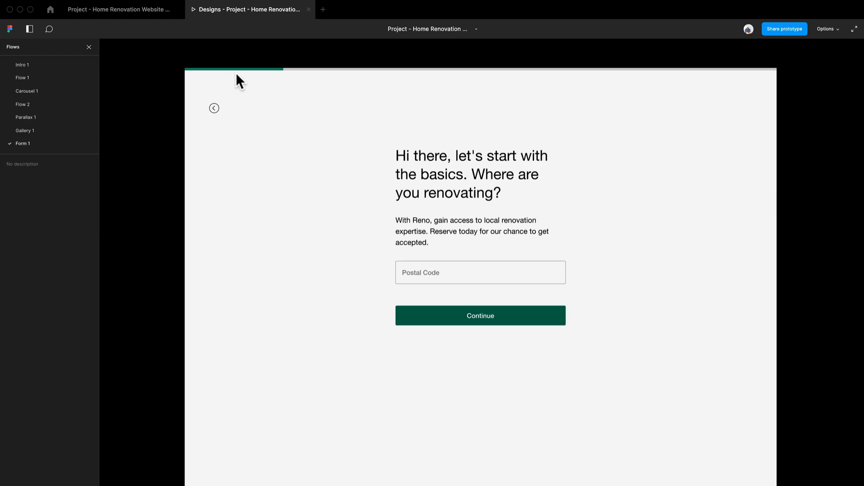
click(522, 312)
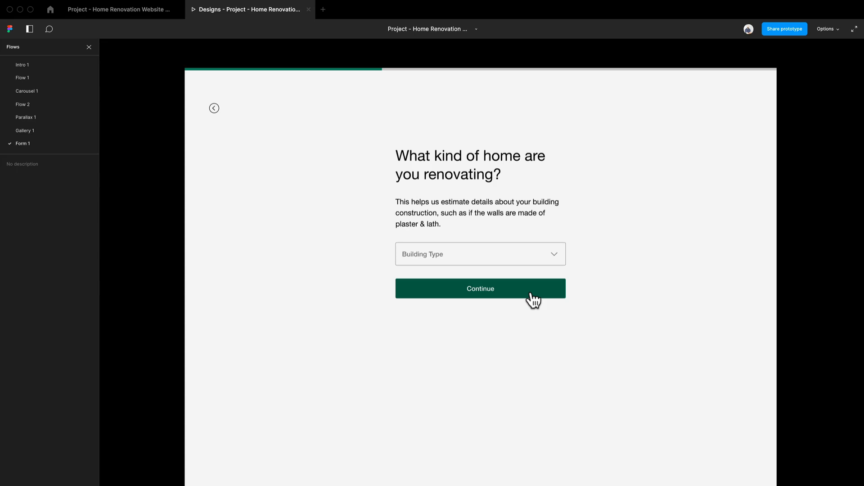
click(531, 294)
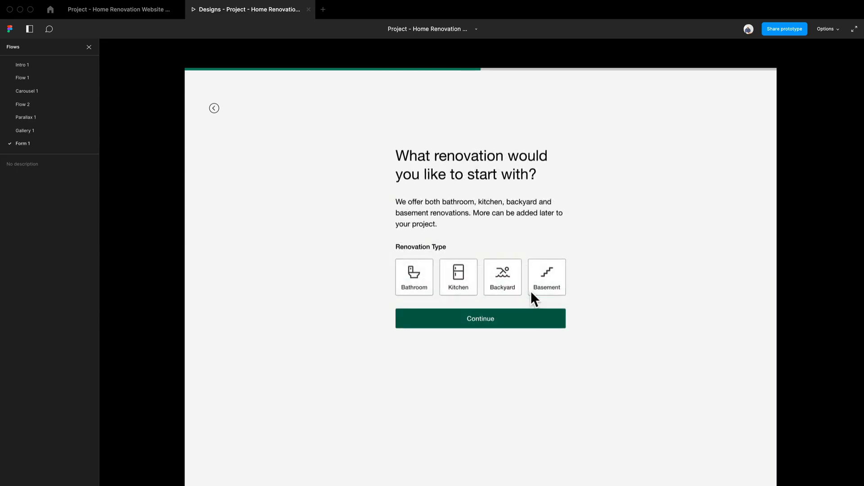
click(540, 325)
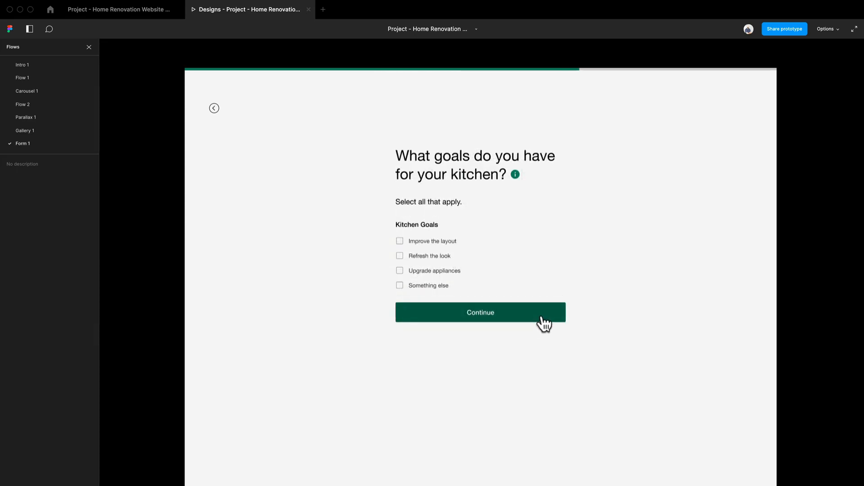
click(541, 317)
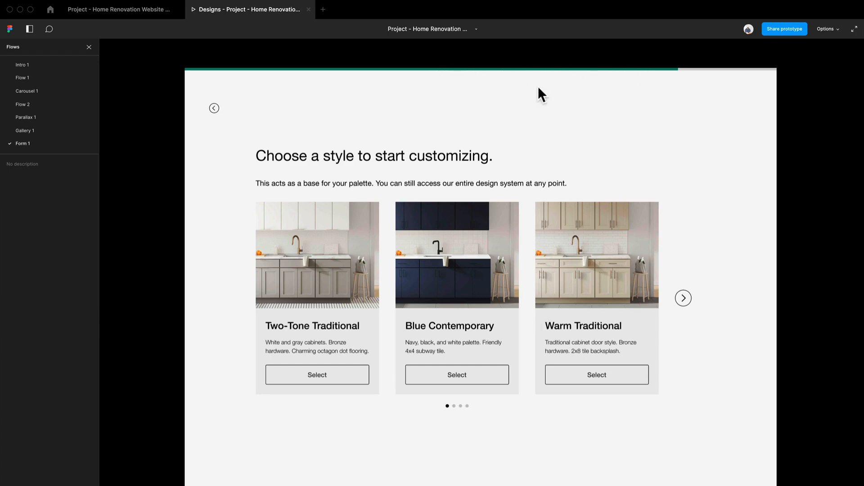
click(143, 11)
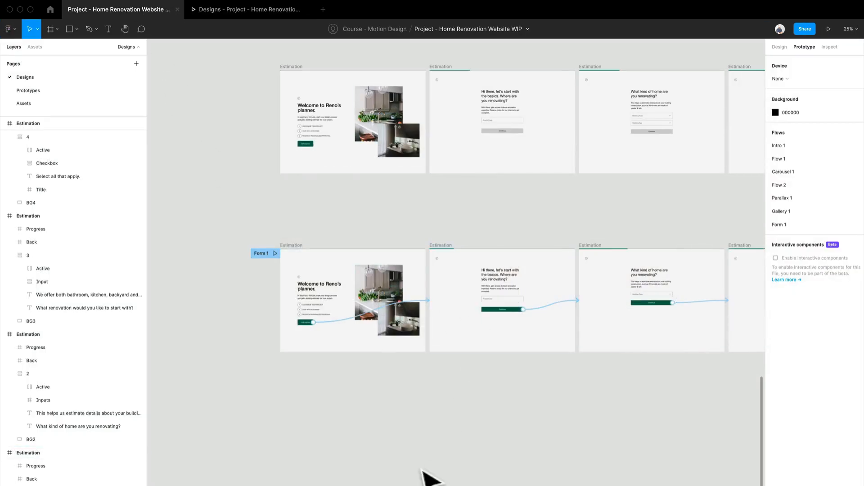